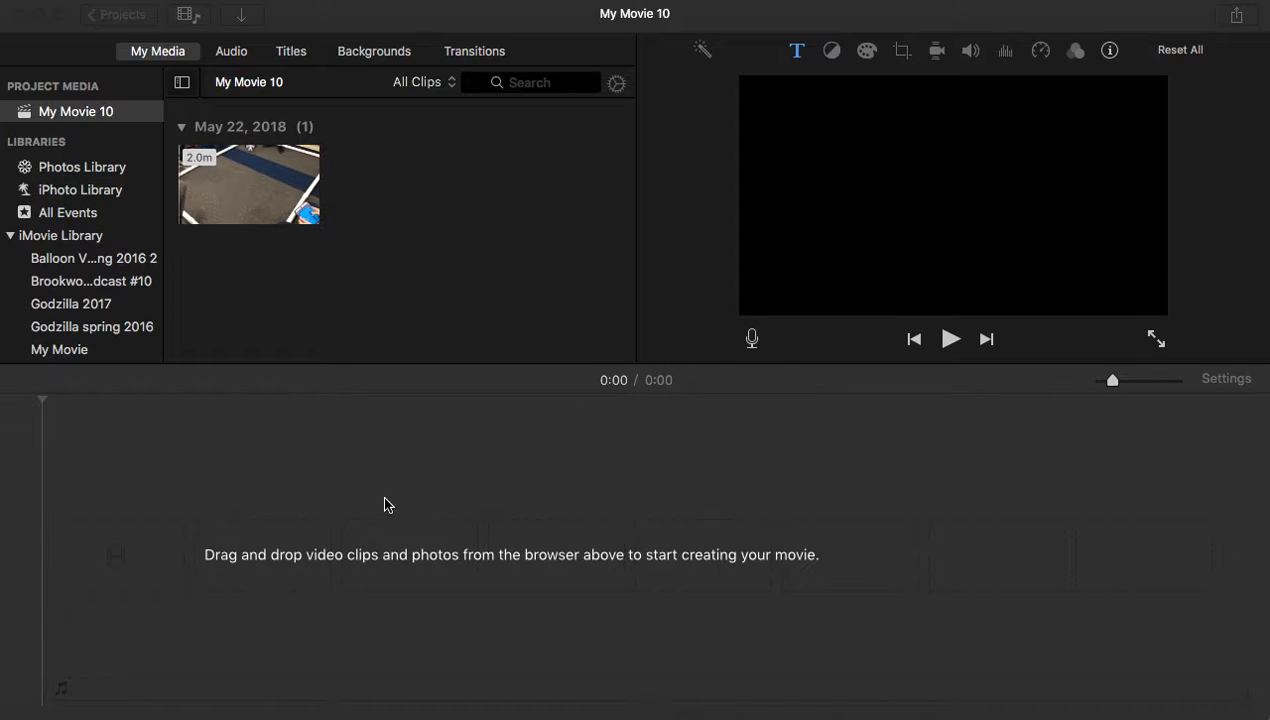
Step: Add the 2.0-minute robot clip from the project media to the start of the empty timeline
click(247, 204)
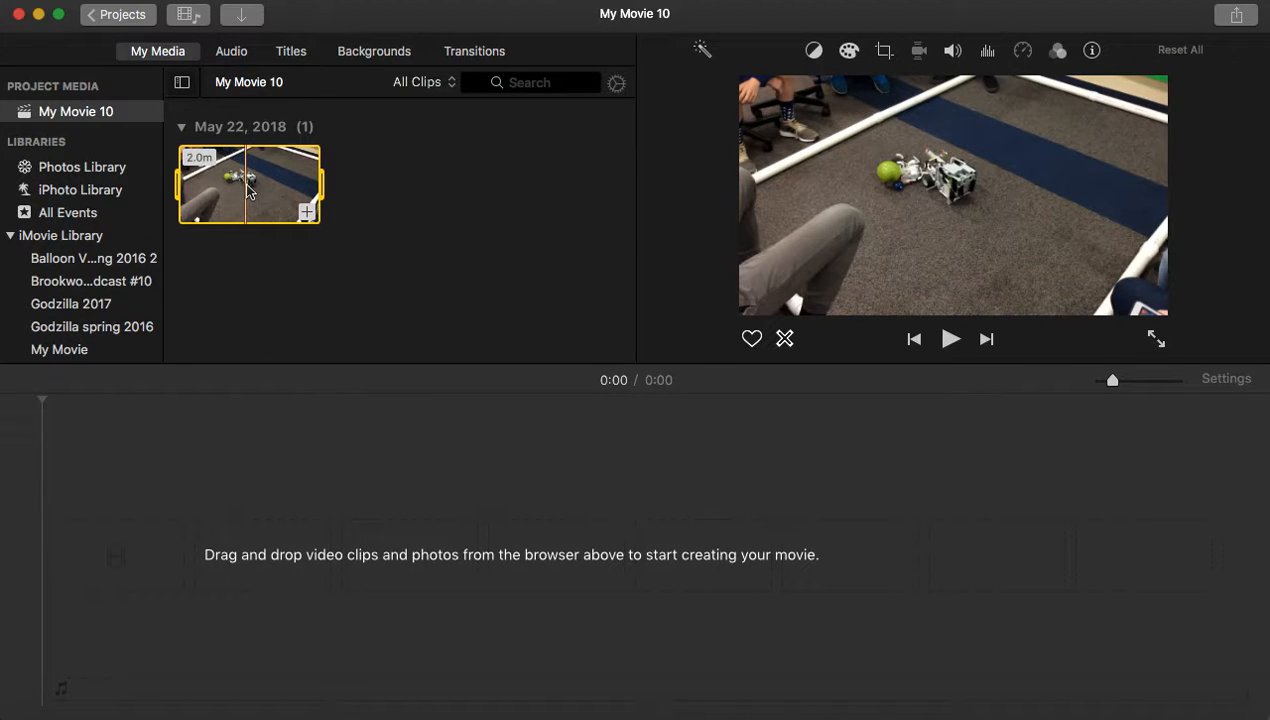
drag(243, 186, 228, 550)
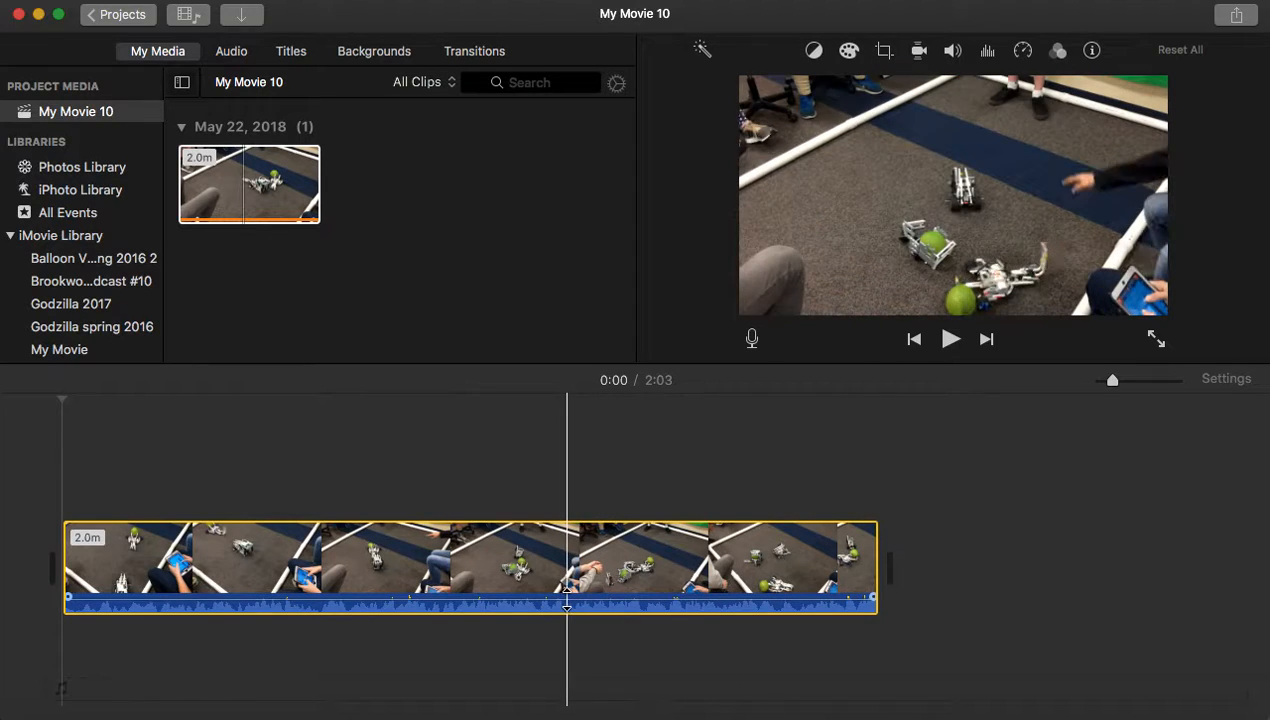
Step: Set the timeline clip's volume to 73% and mute its audio
click(567, 598)
mouse_move(567, 598)
mouse_down()
mouse_move(567, 672)
mouse_move(577, 597)
mouse_up()
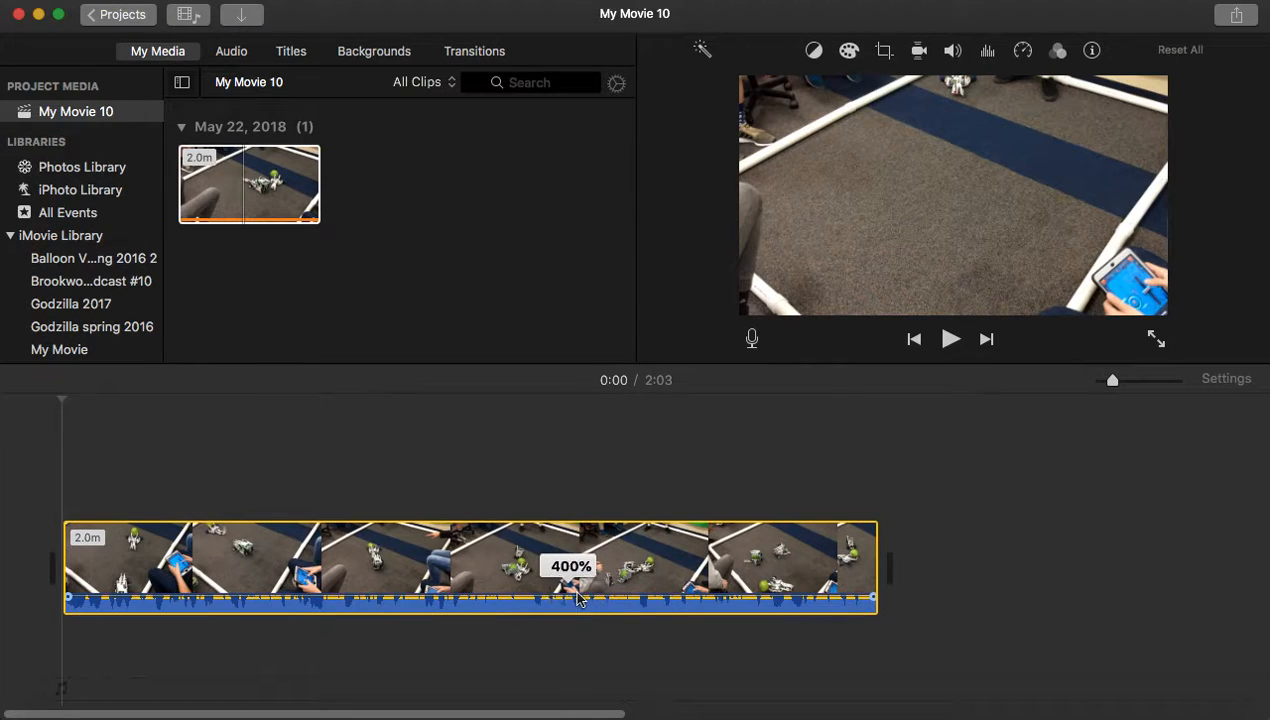
click(953, 52)
drag(857, 88, 785, 87)
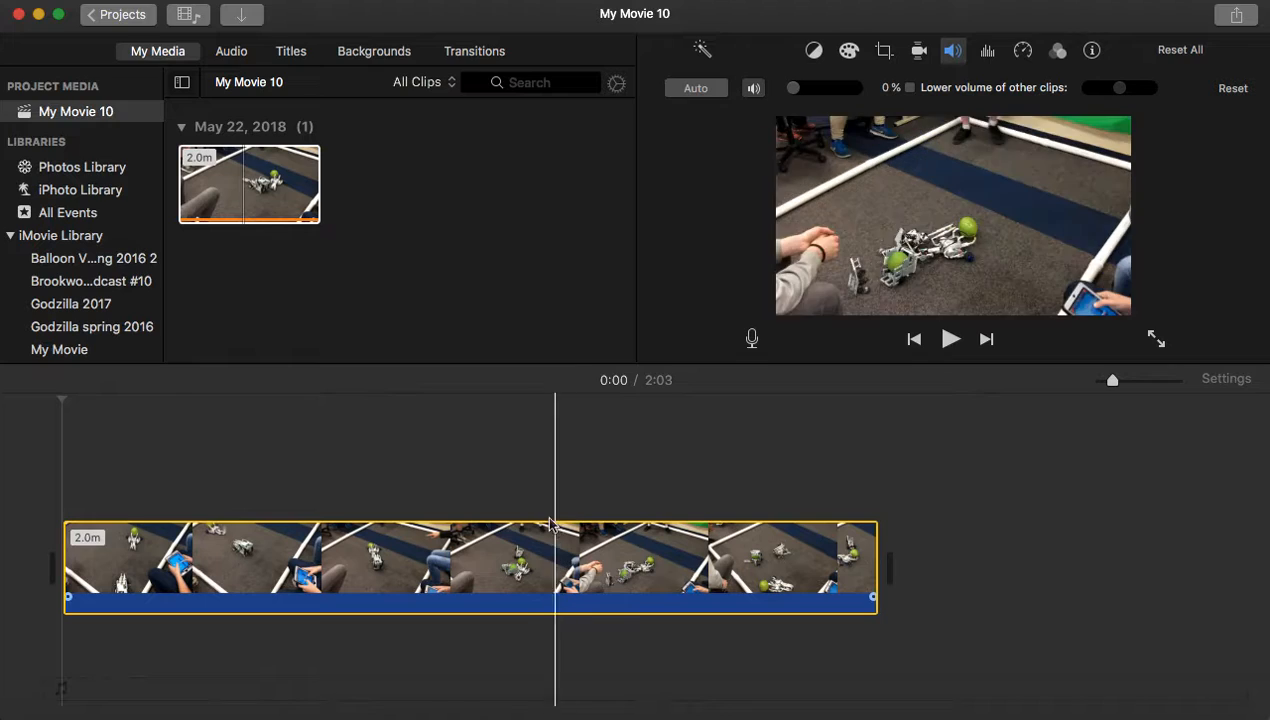
drag(794, 90, 831, 87)
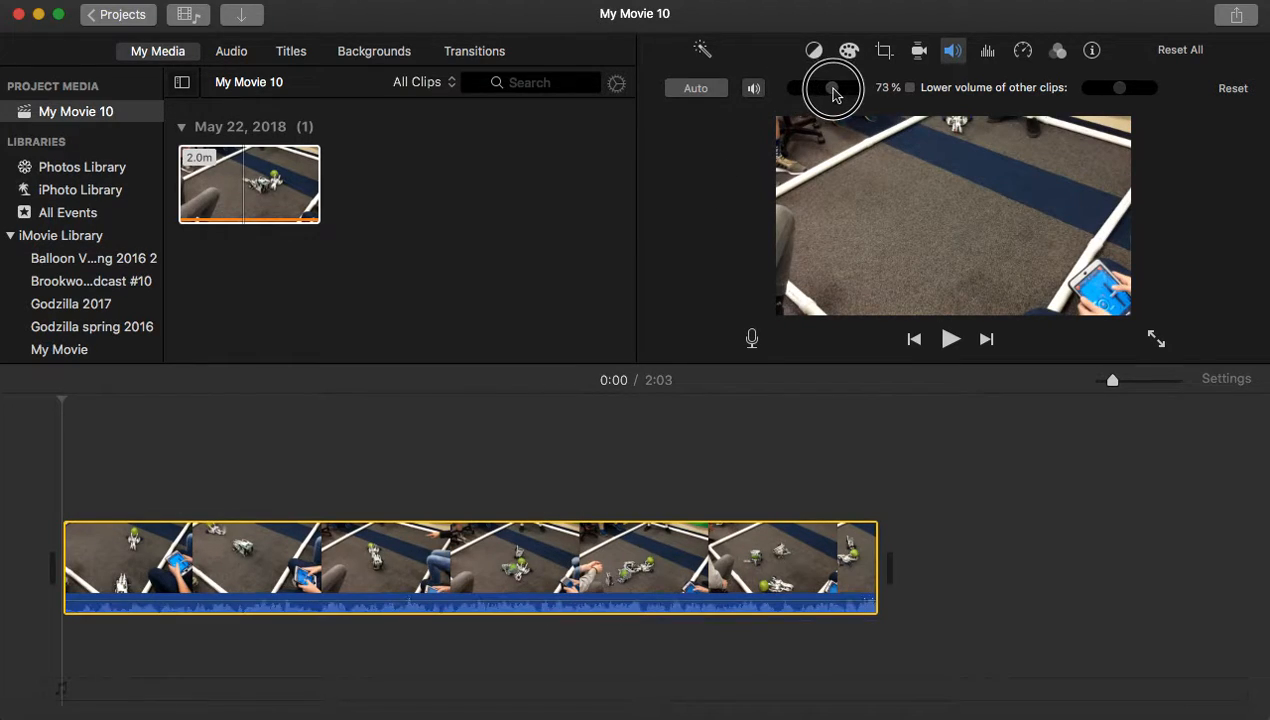
click(754, 88)
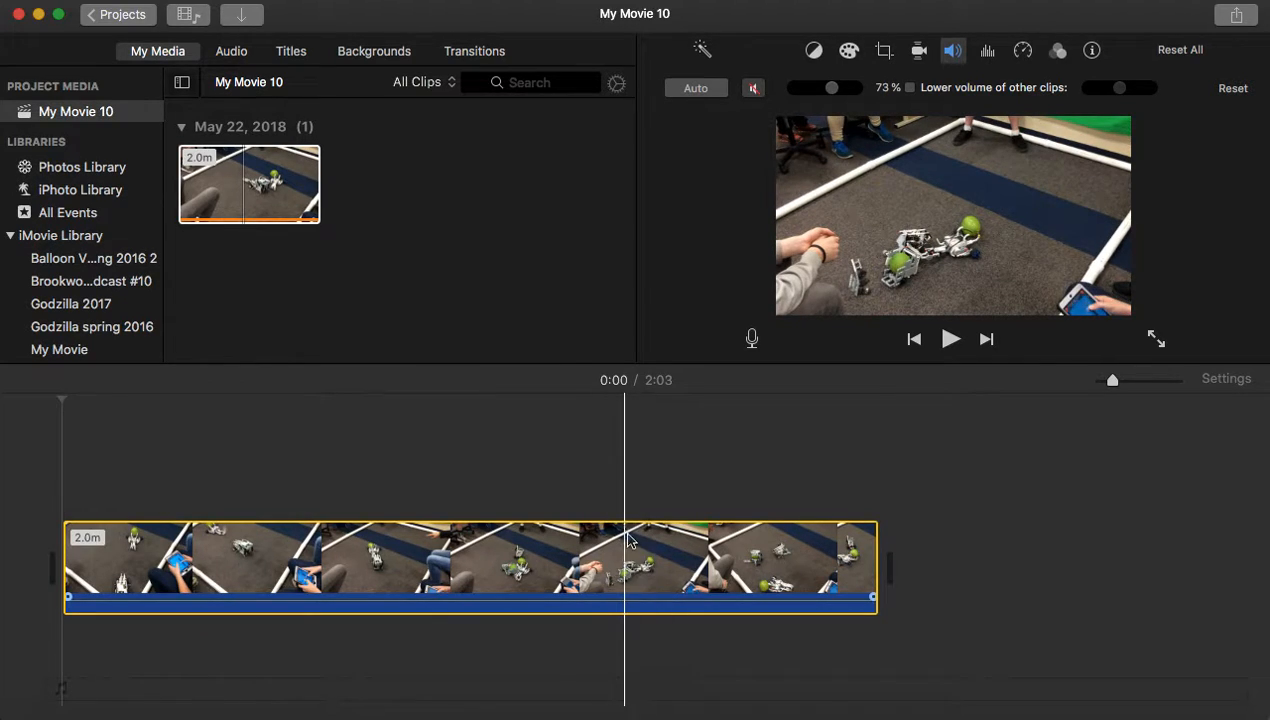
Step: Change the timeline clip's speed to Fast at 2x
click(562, 584)
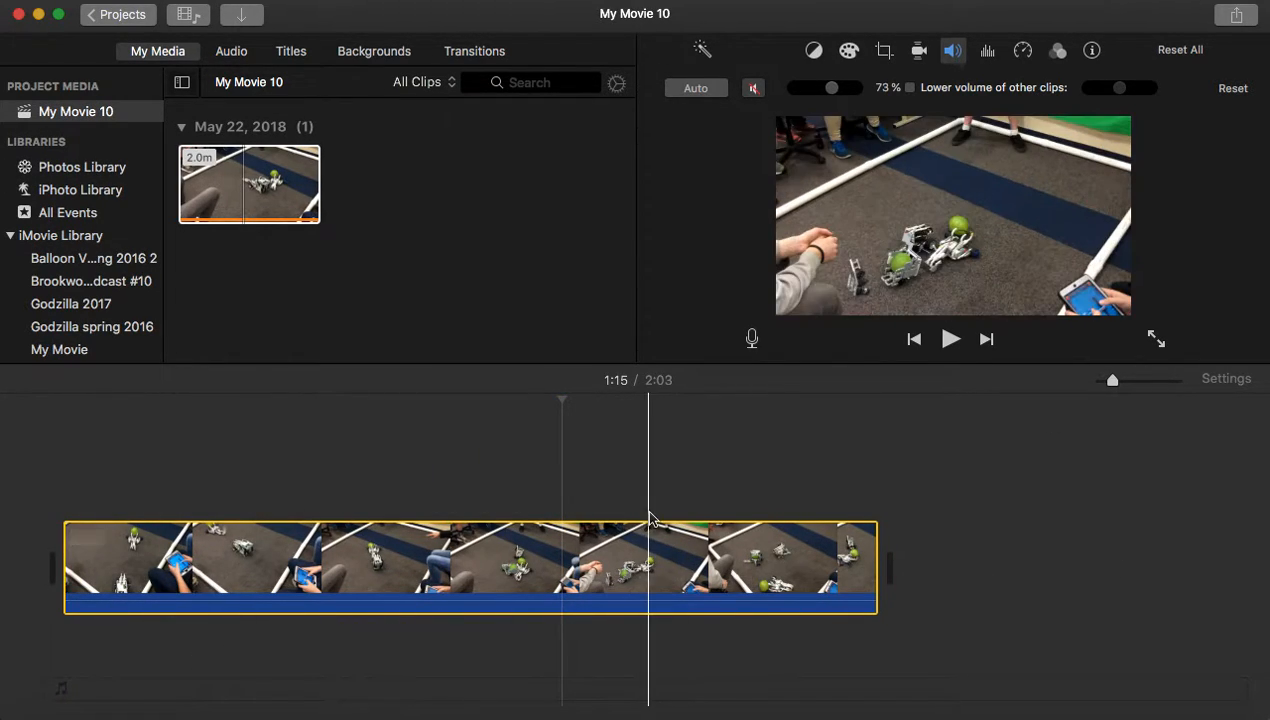
click(1024, 52)
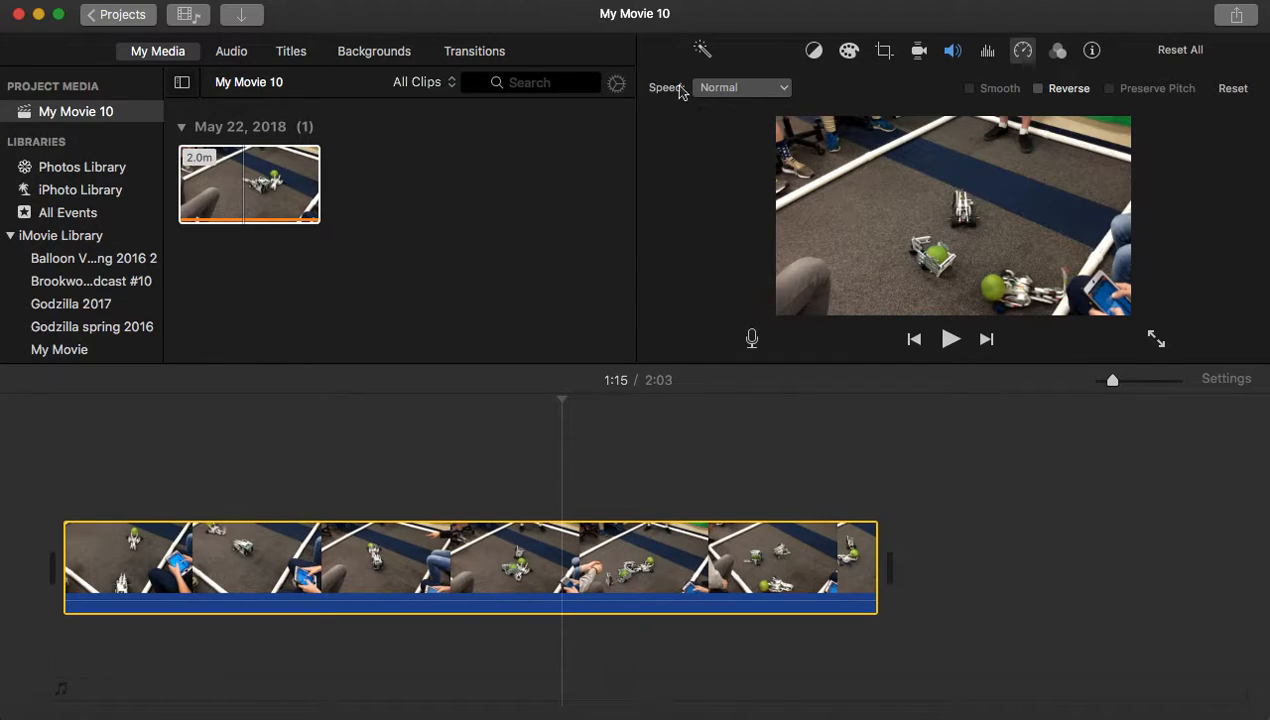
click(783, 89)
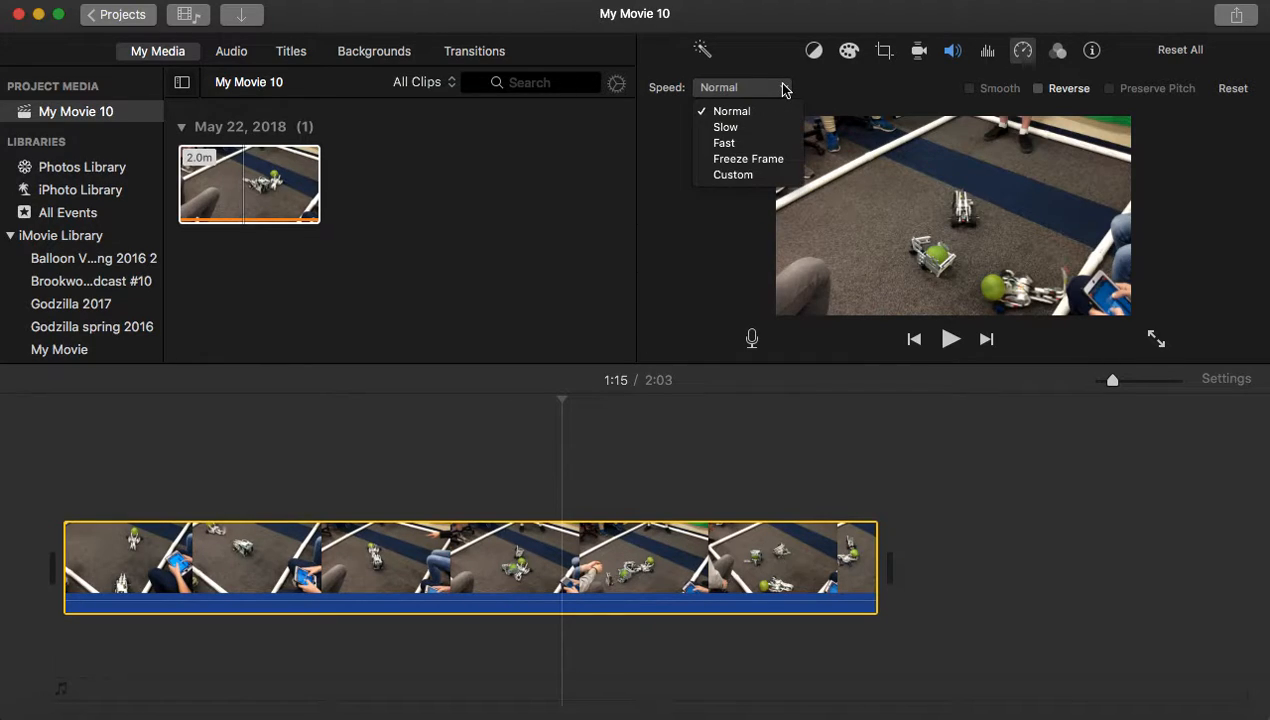
click(735, 144)
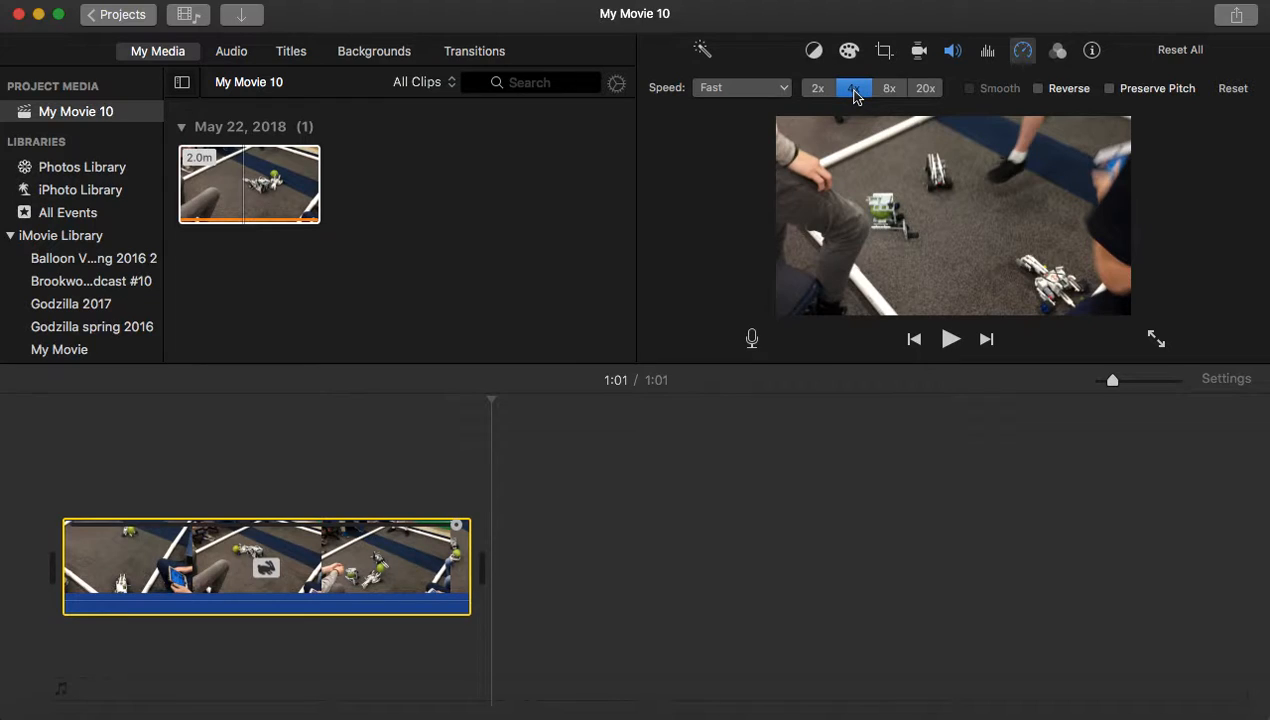
click(819, 90)
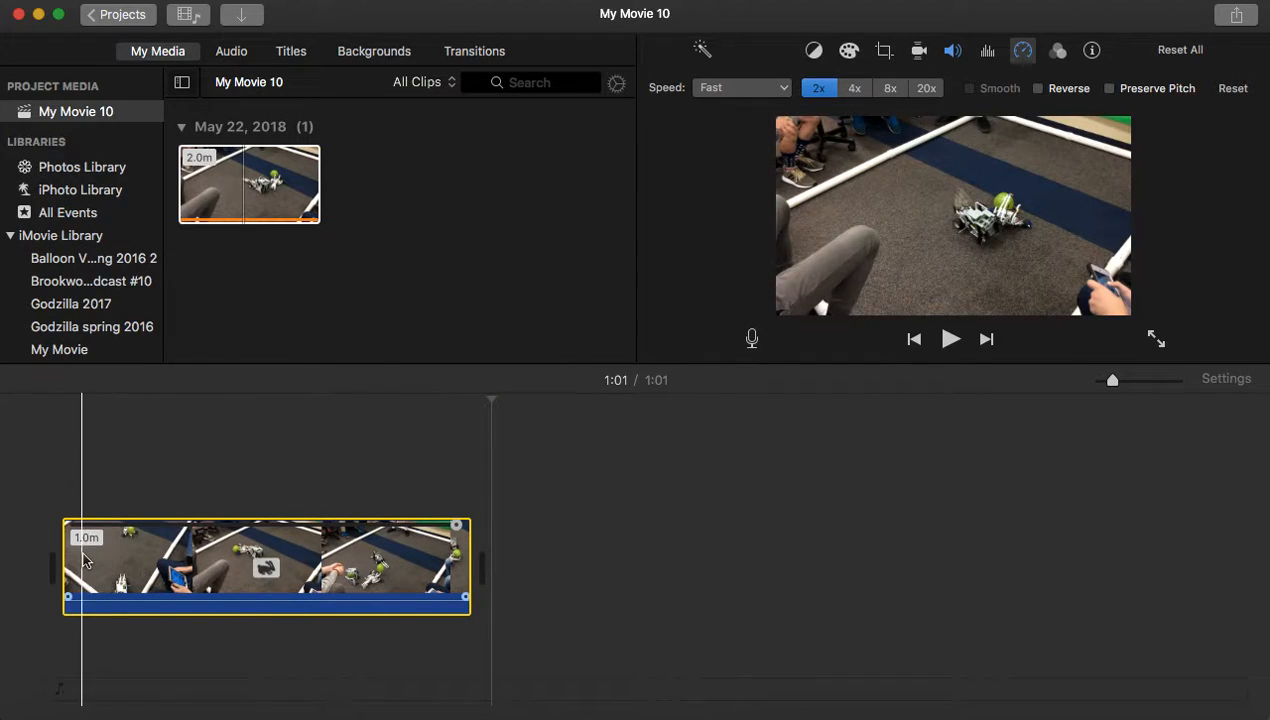
Step: Try the 4x speed on the clip, restore 2x and preview the playback
click(855, 88)
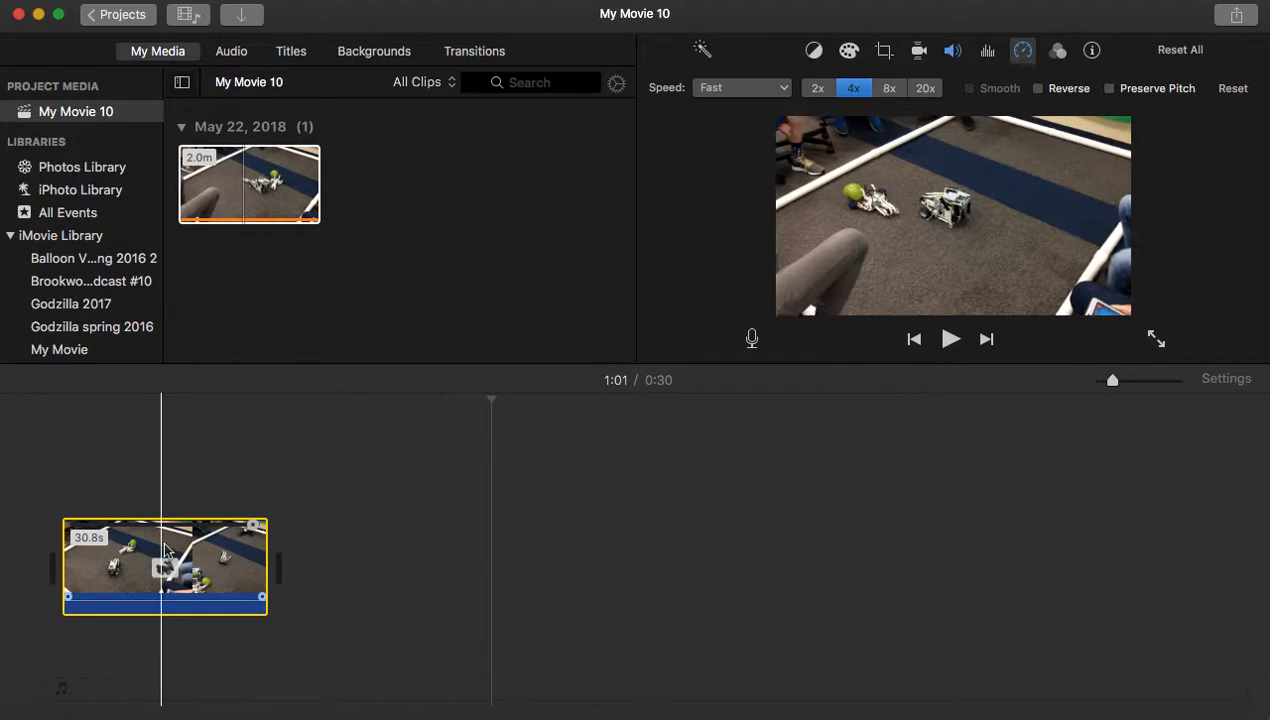
click(819, 87)
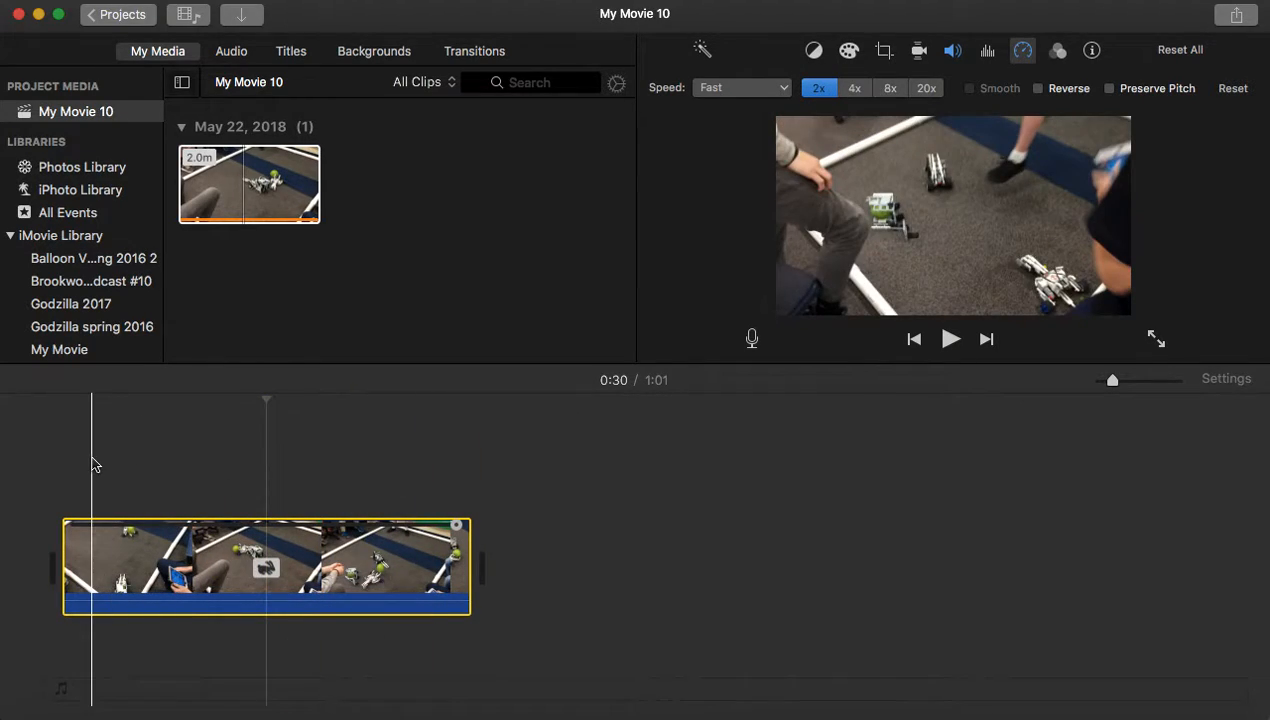
key(space)
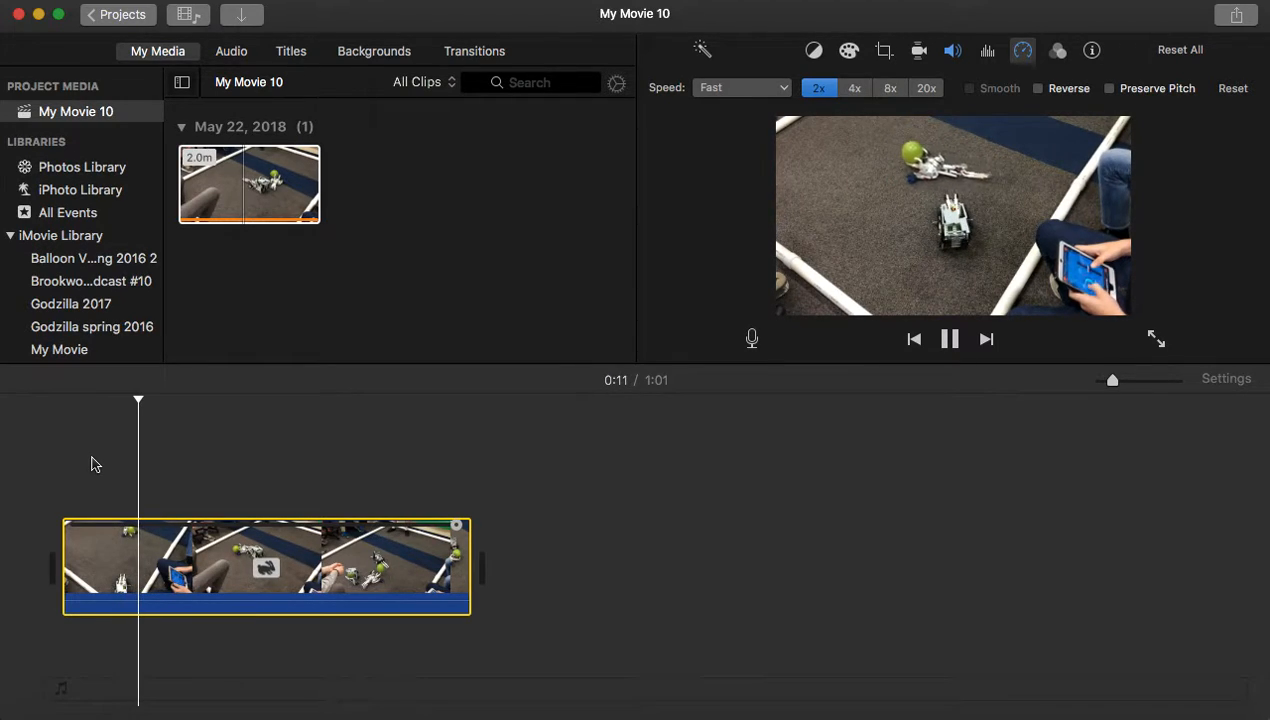
click(92, 465)
click(351, 525)
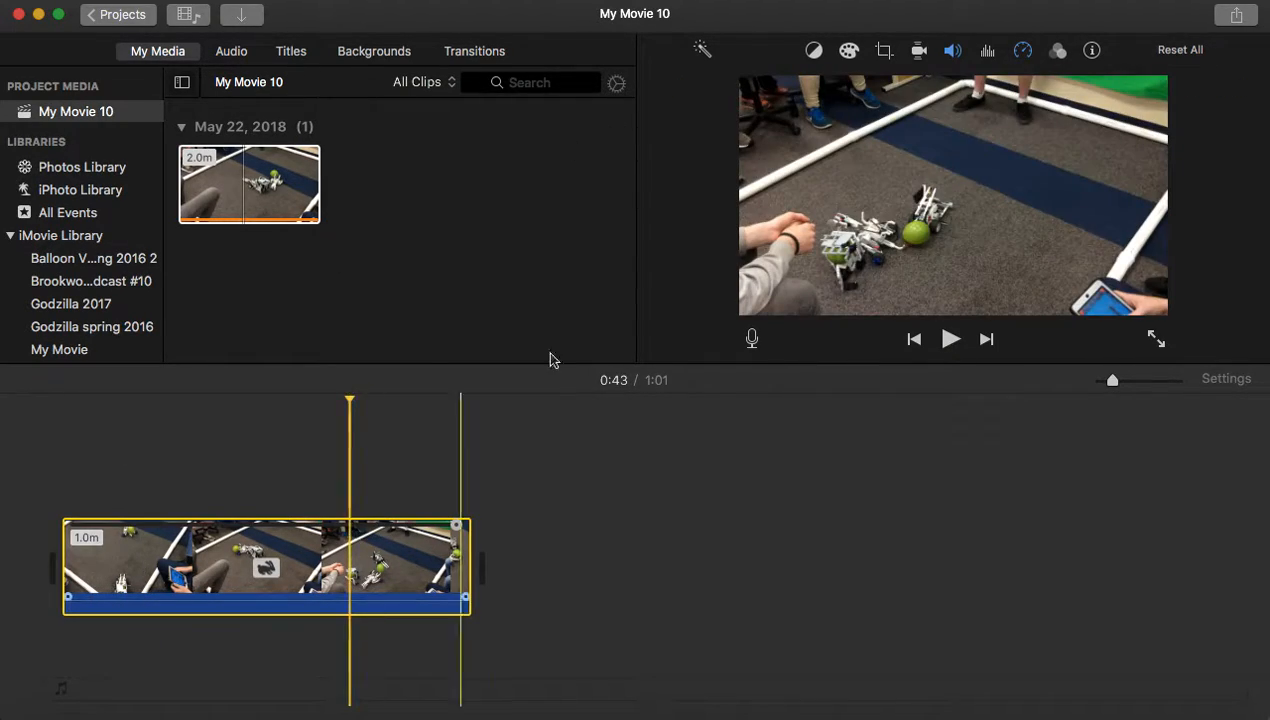
Step: Compare the clip's playback at 4x and 2x speed, leaving it at 2x
click(1020, 52)
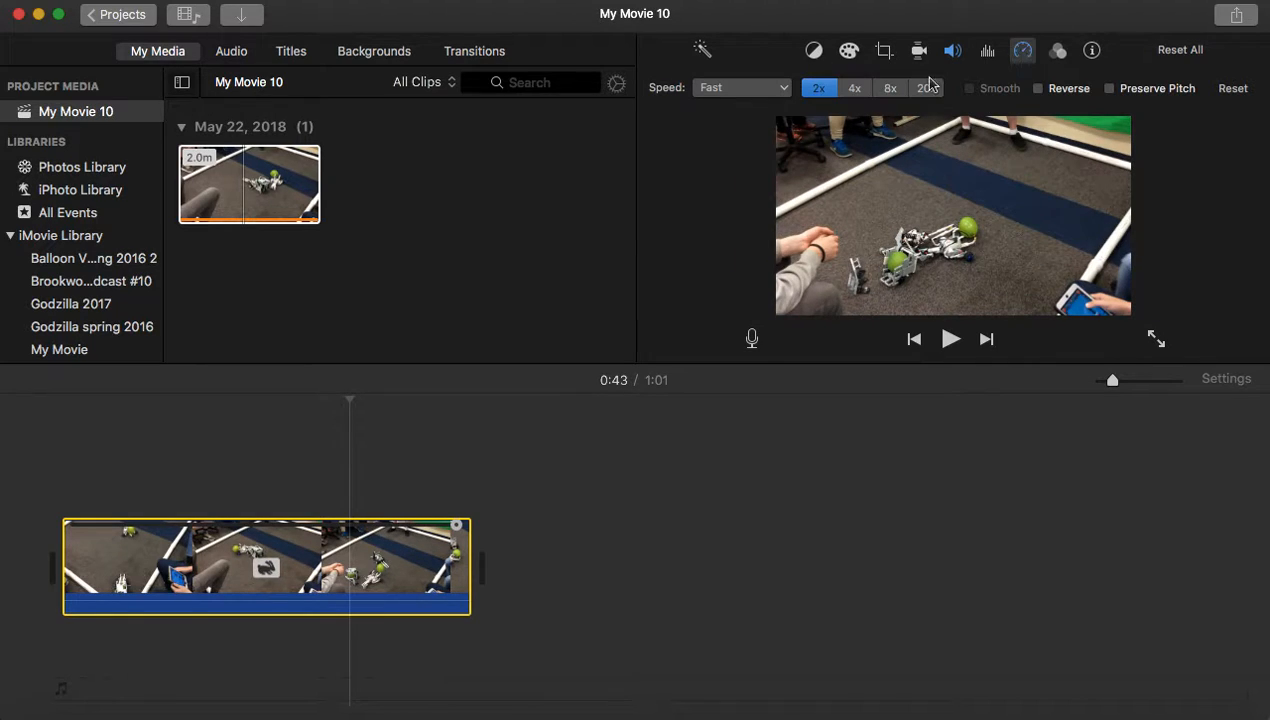
click(855, 89)
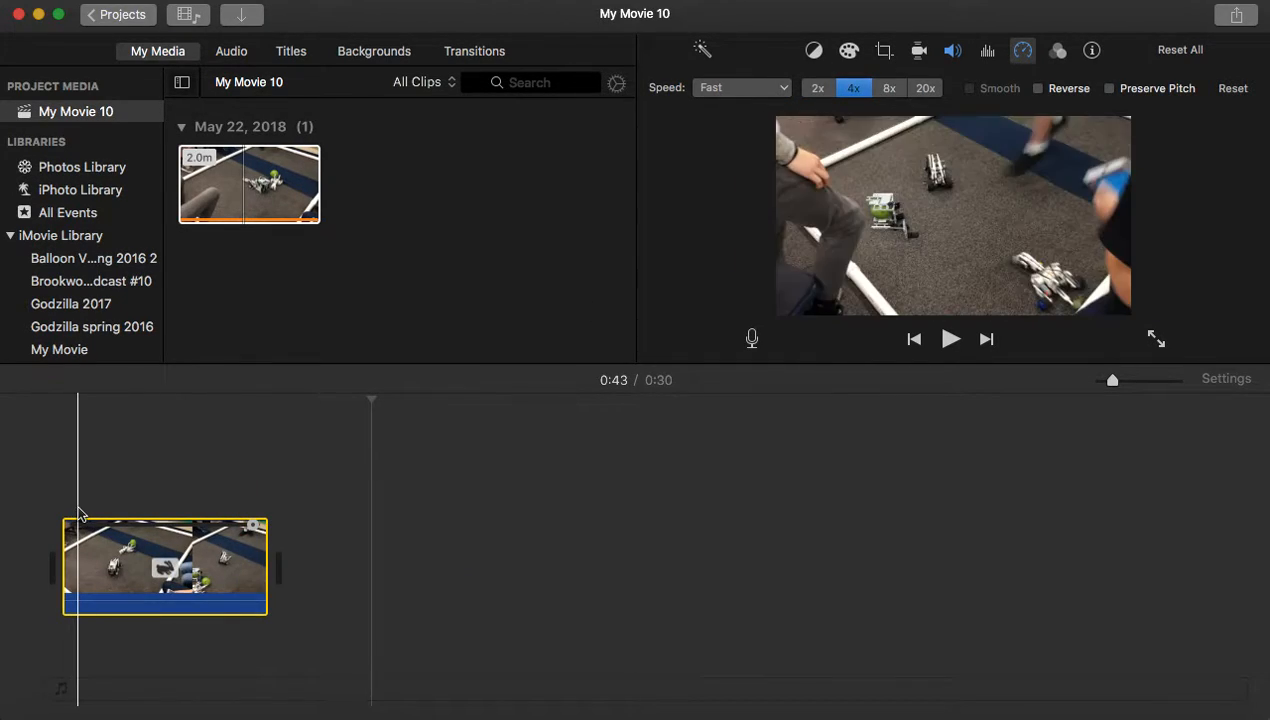
key(space)
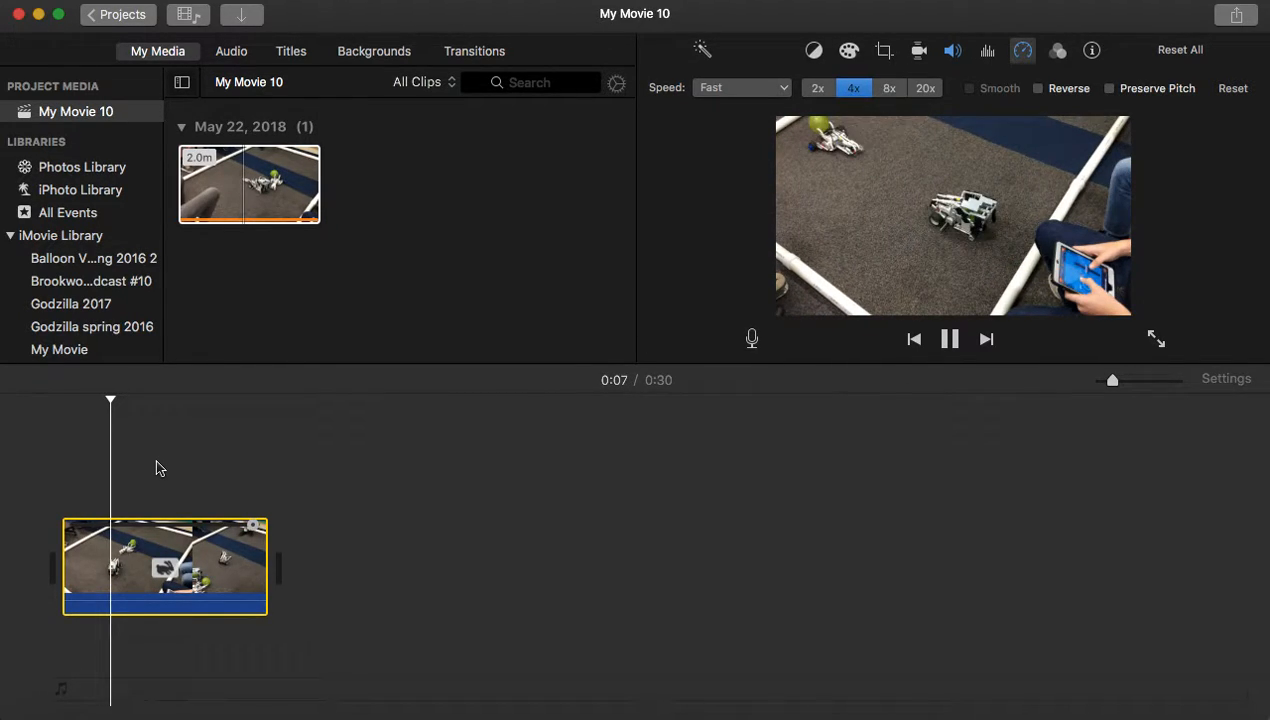
key(space)
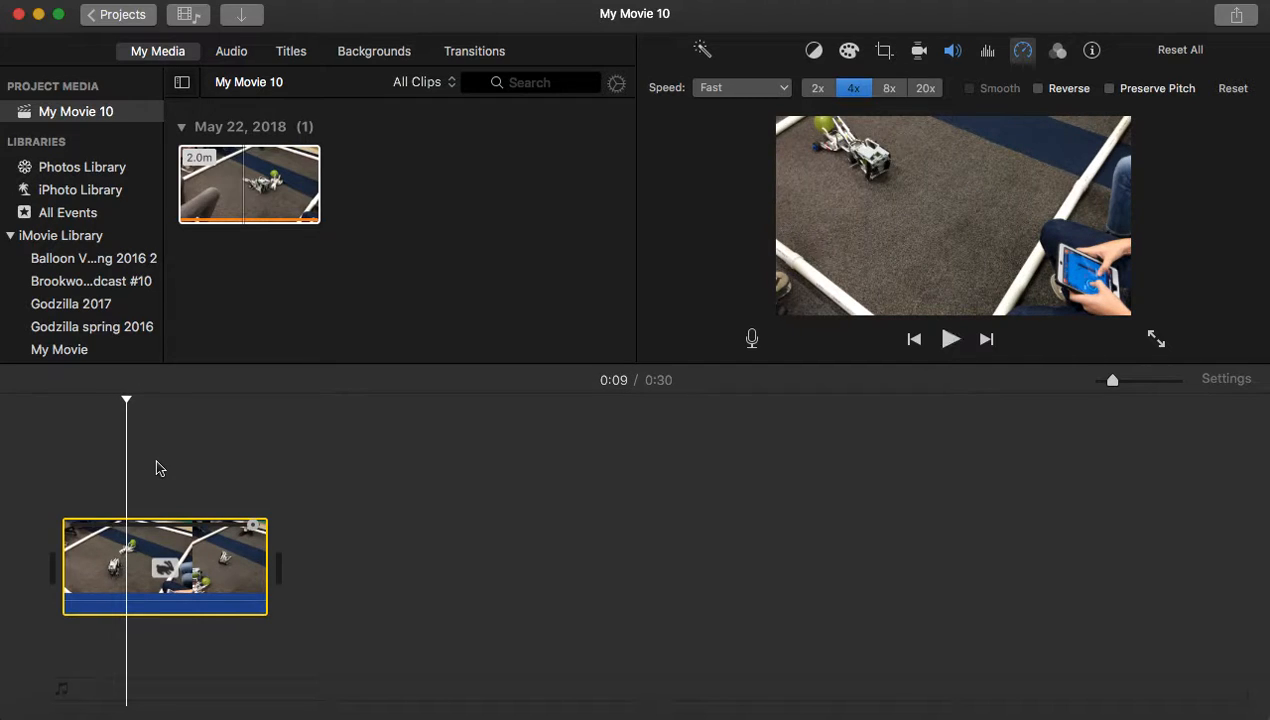
click(819, 88)
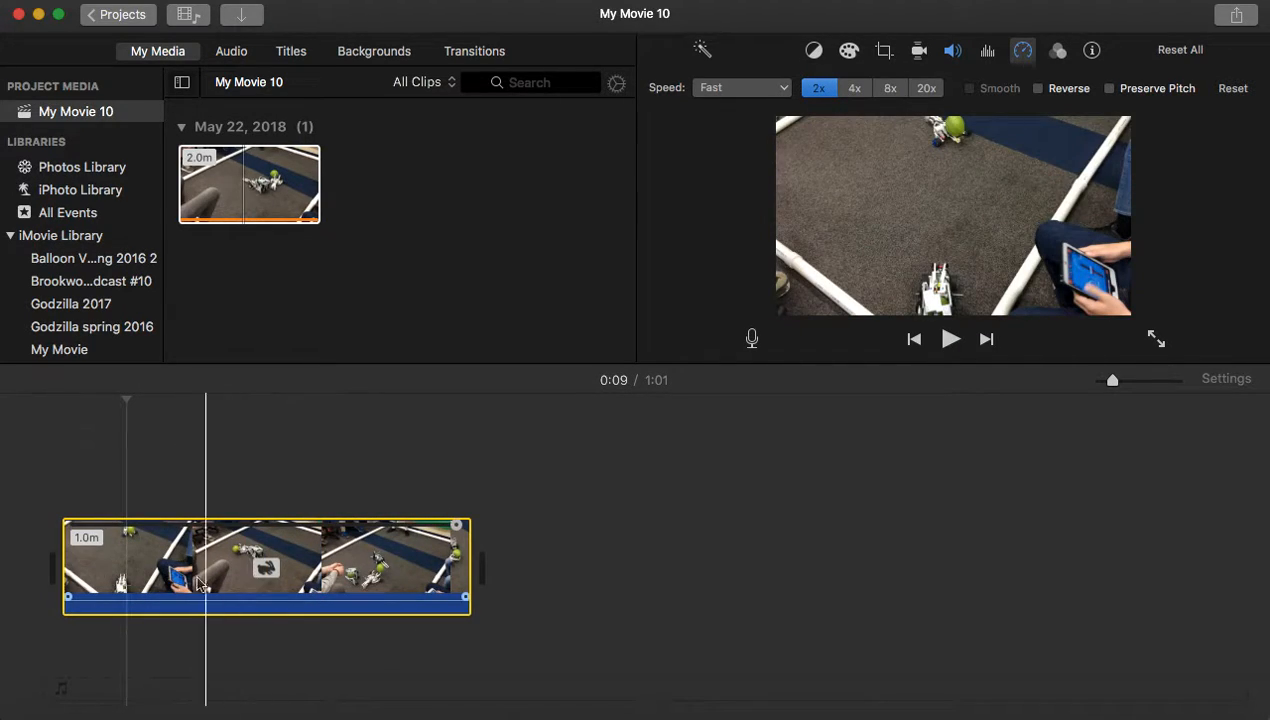
key(space)
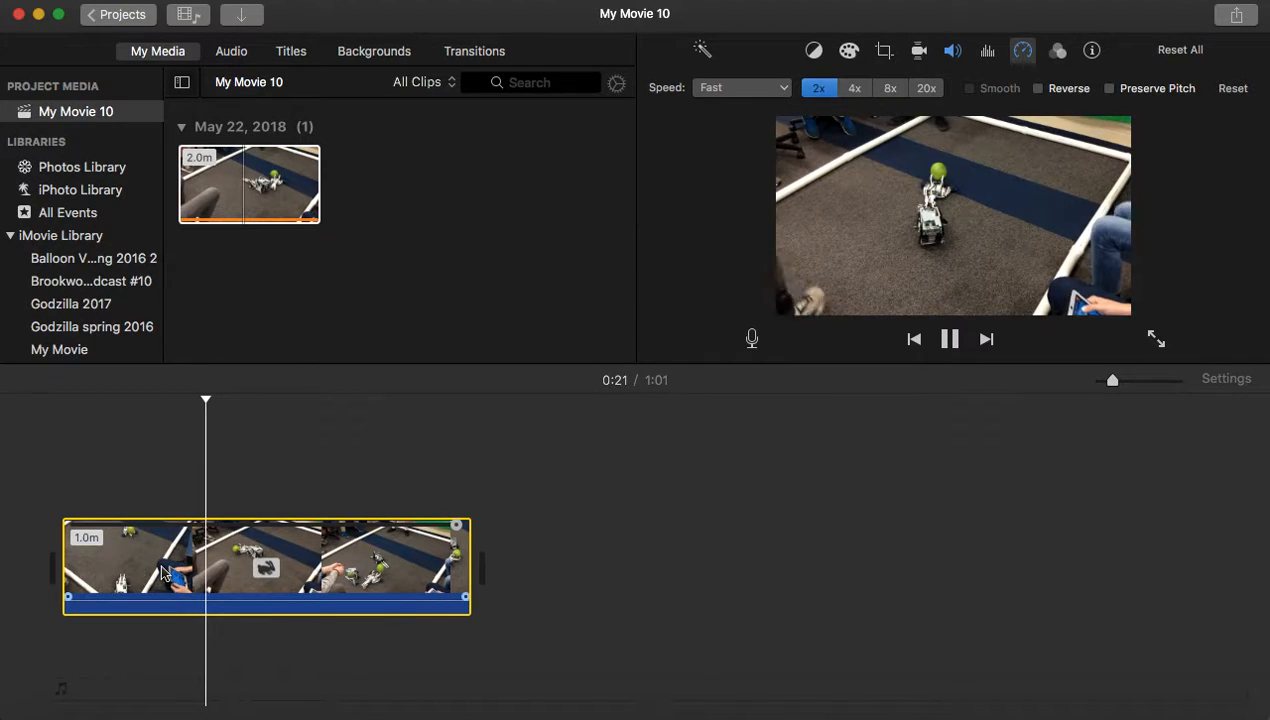
key(space)
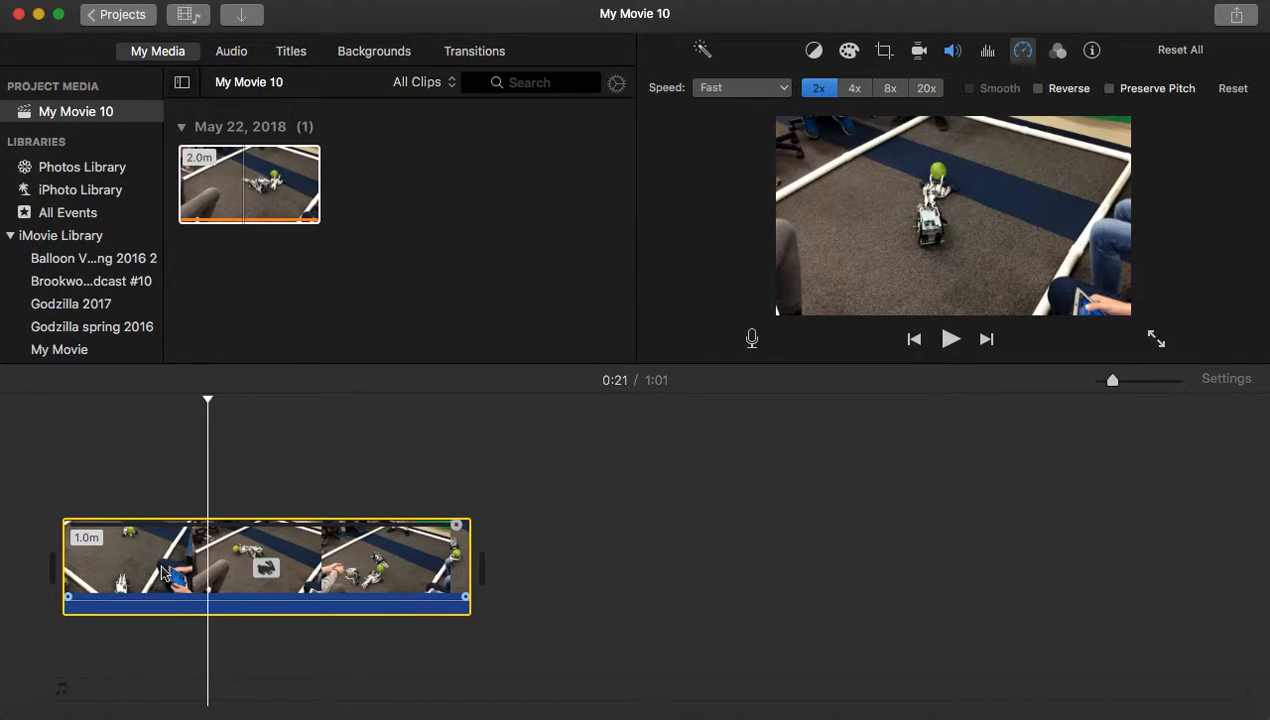
Step: Return the playhead to the beginning of the movie and open the voiceover recording controls
click(66, 503)
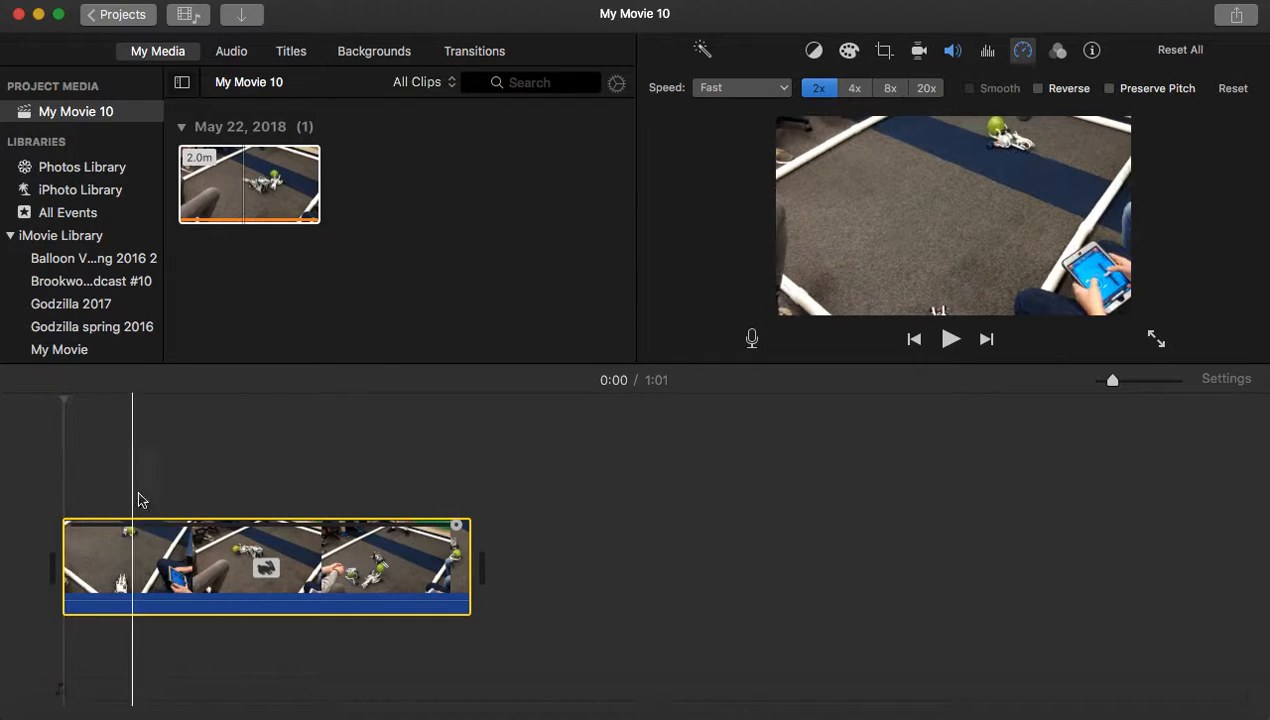
click(65, 494)
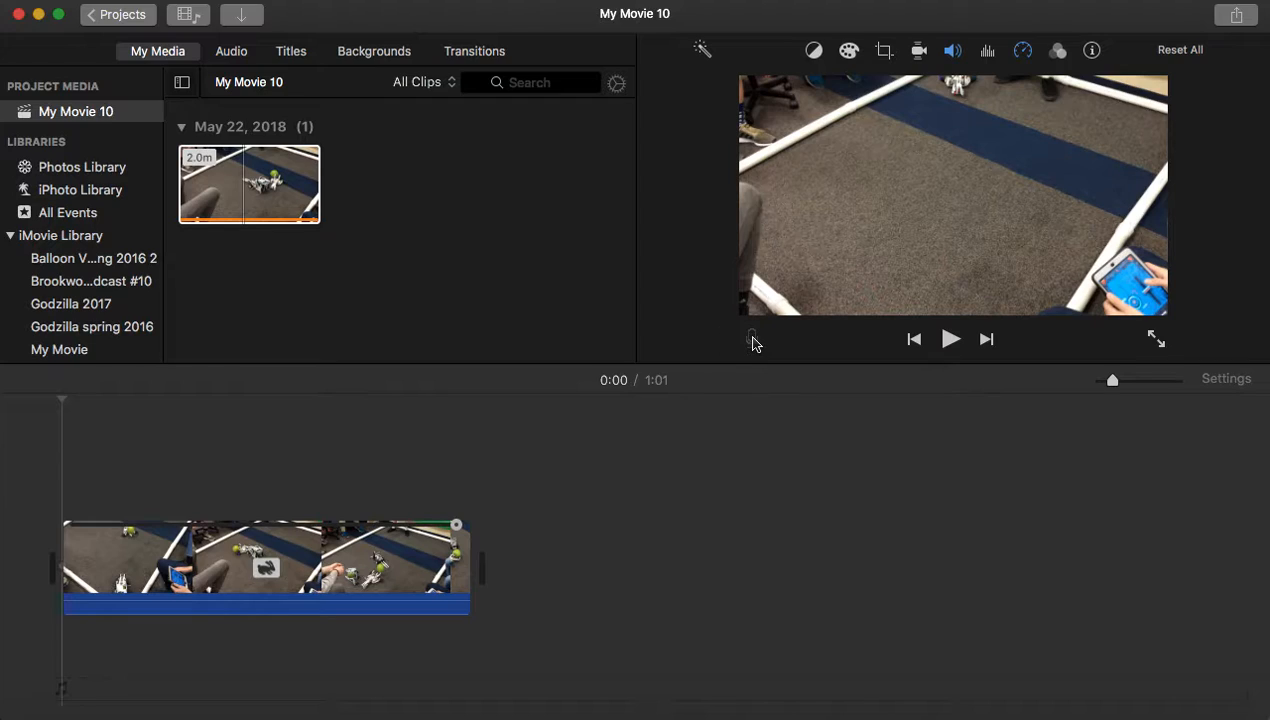
click(752, 339)
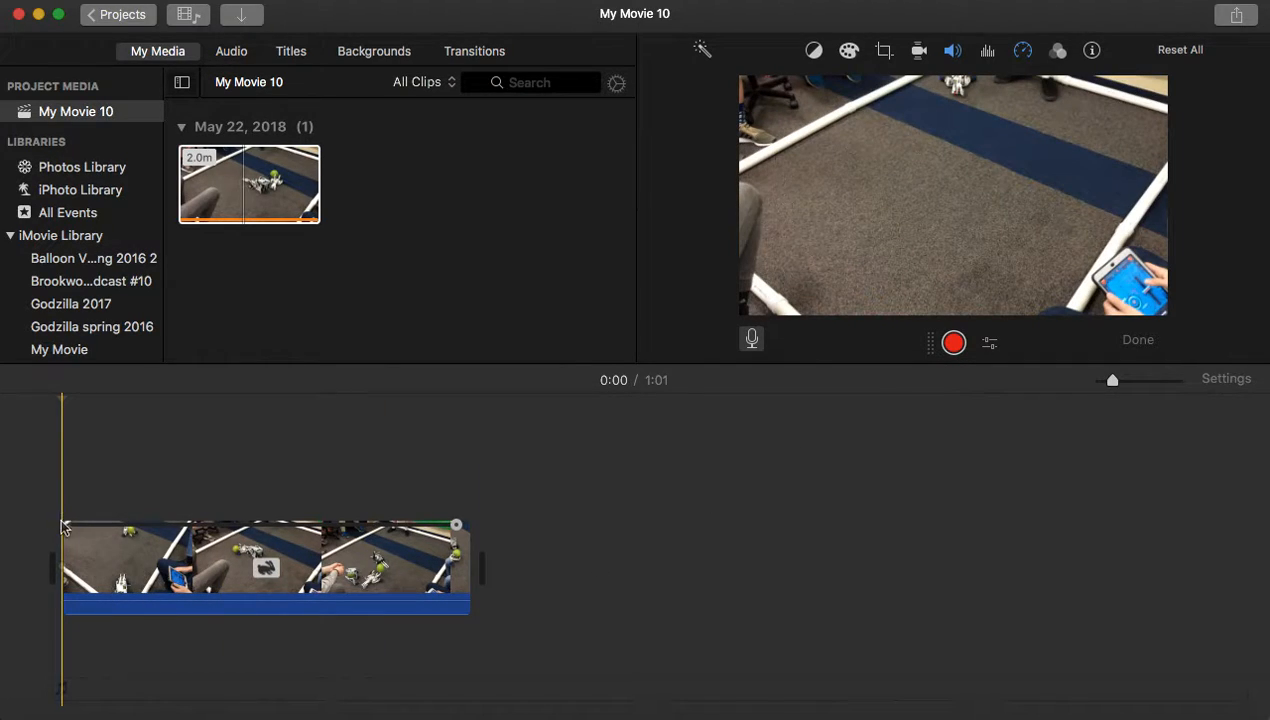
click(73, 555)
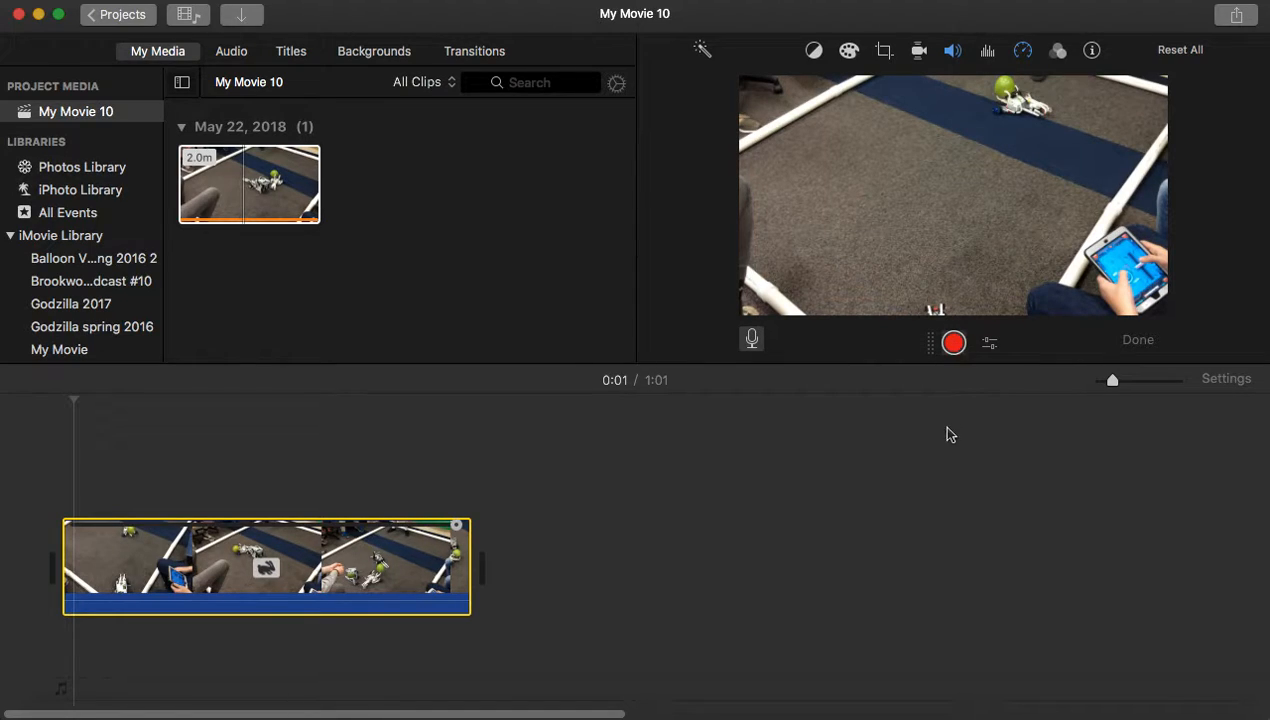
click(953, 345)
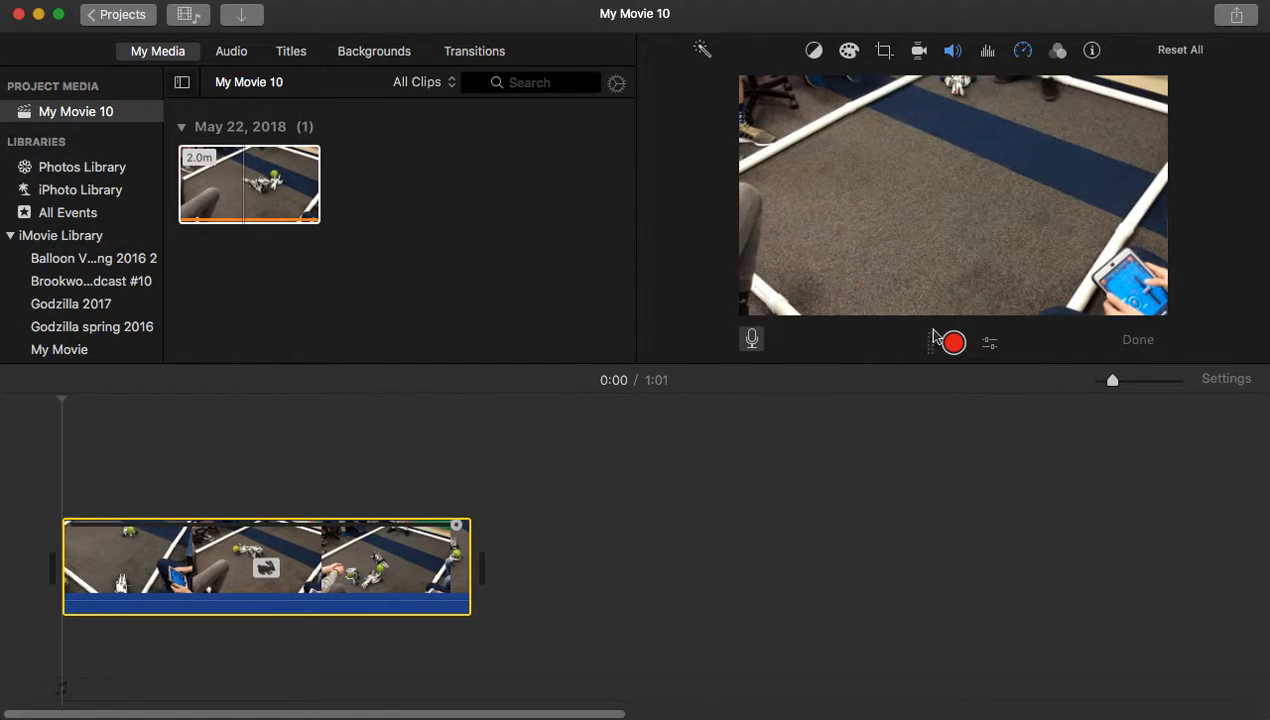
Step: Close and reopen the voiceover recording controls, and place the playhead at 0:40 in the clip
click(754, 341)
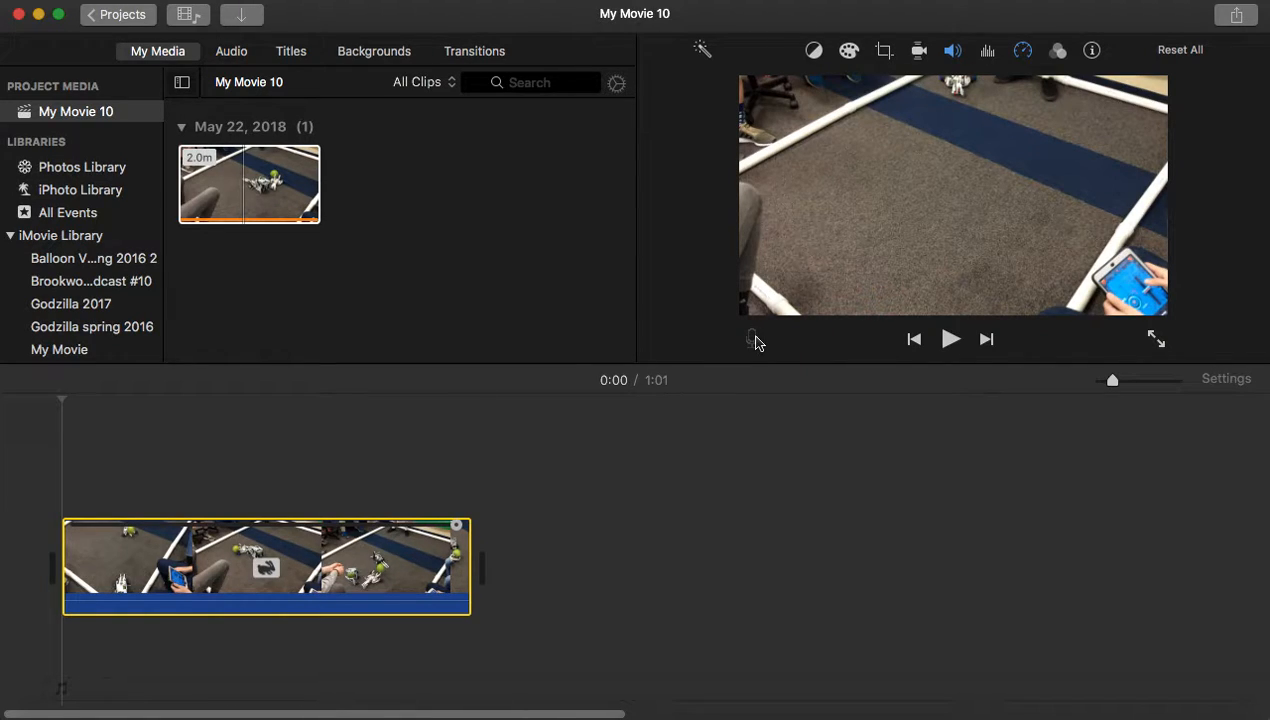
key(v)
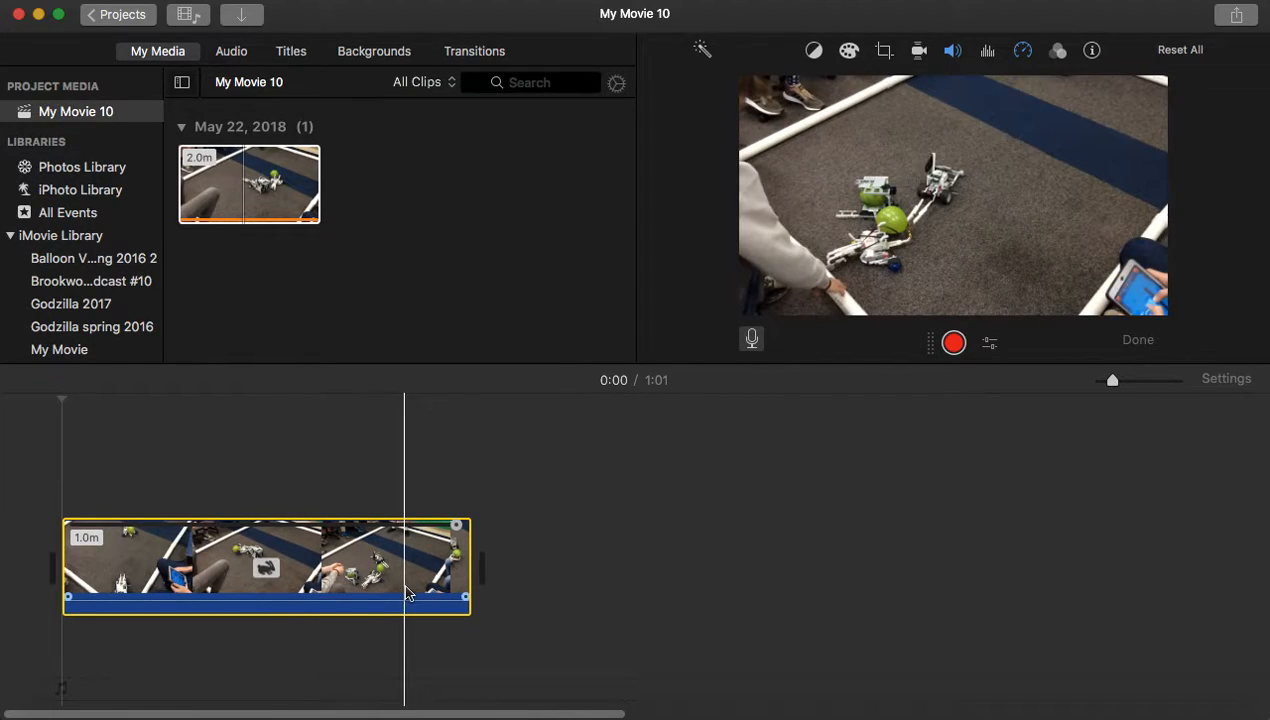
click(329, 600)
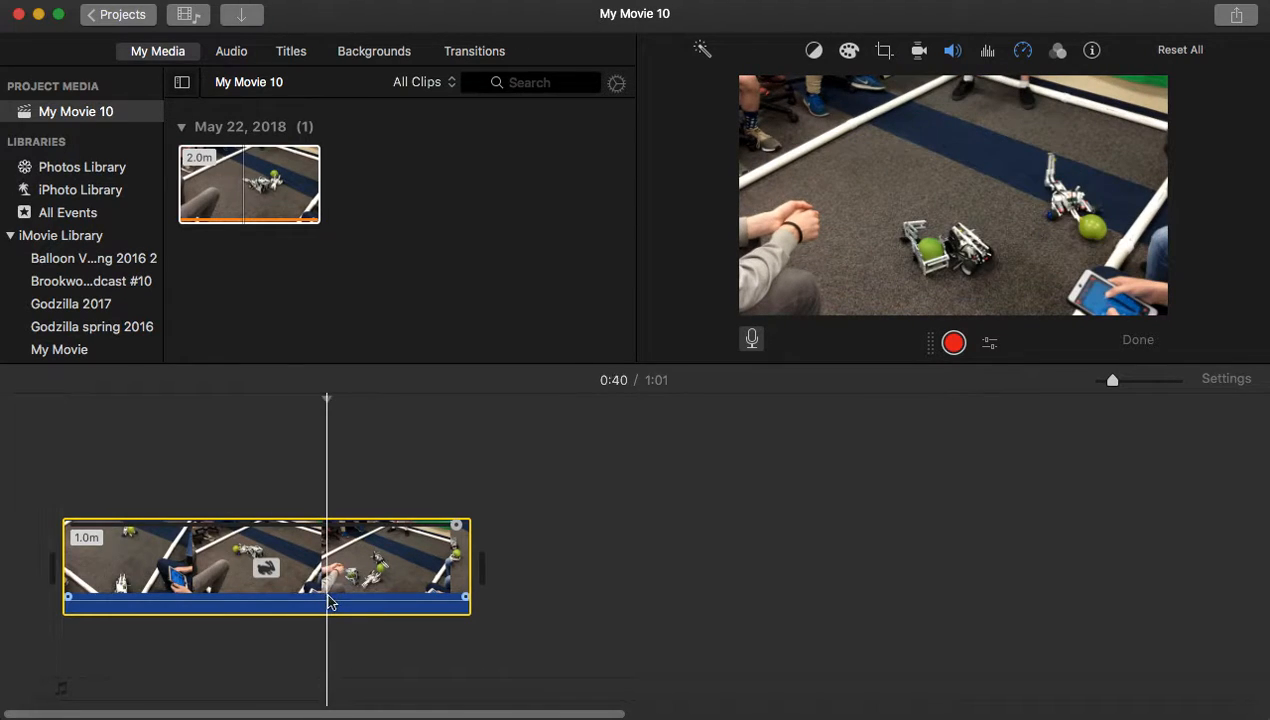